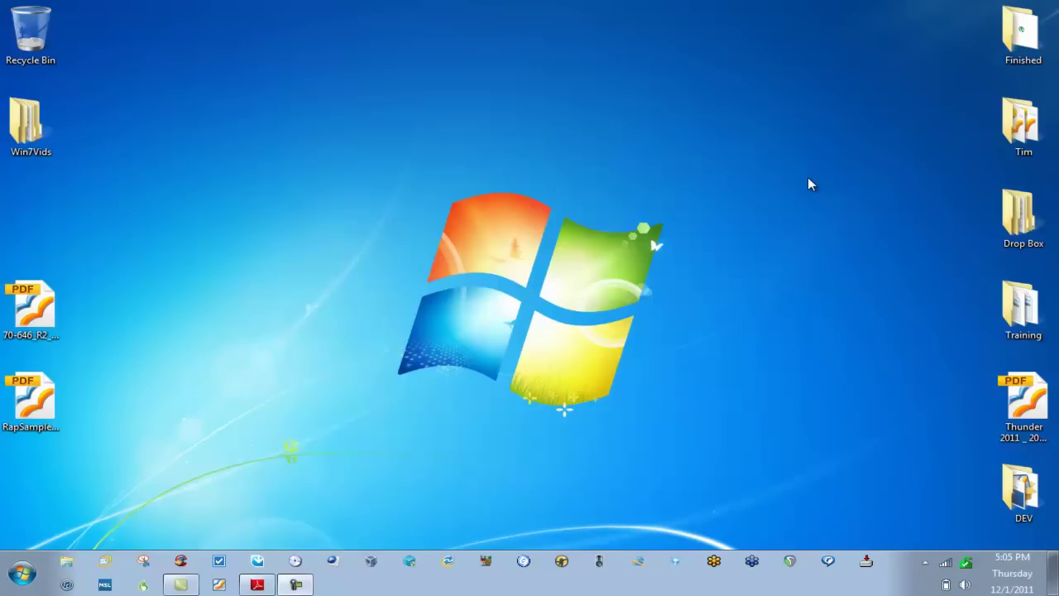
Search the computer's programs and files for "rel".
click(22, 572)
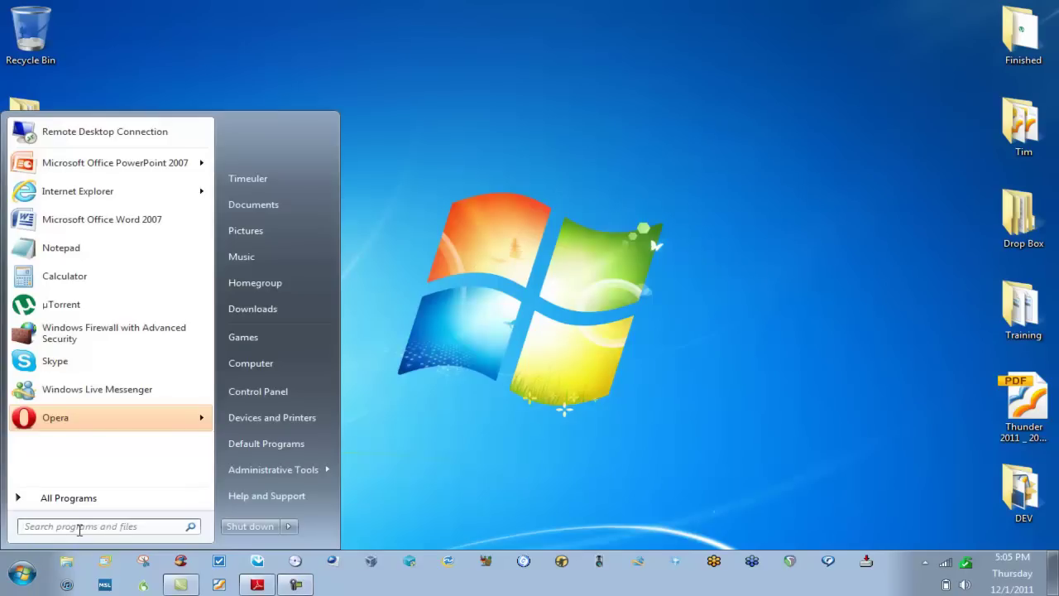
text(rel)
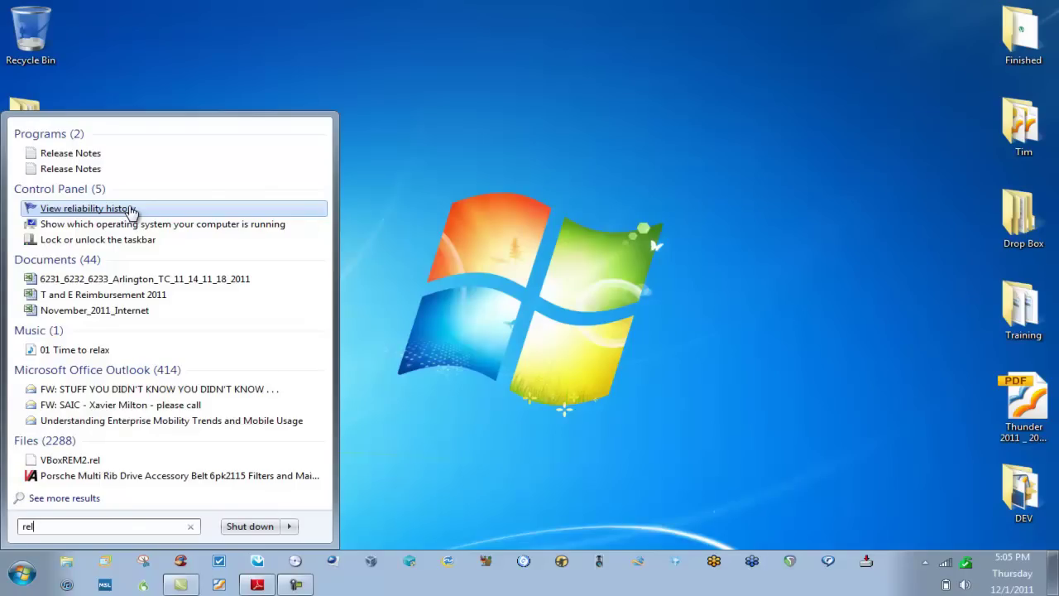
click(26, 583)
Open the reliability history from the Maintenance section of the Action Center, under System and Security in Control Panel.
click(25, 583)
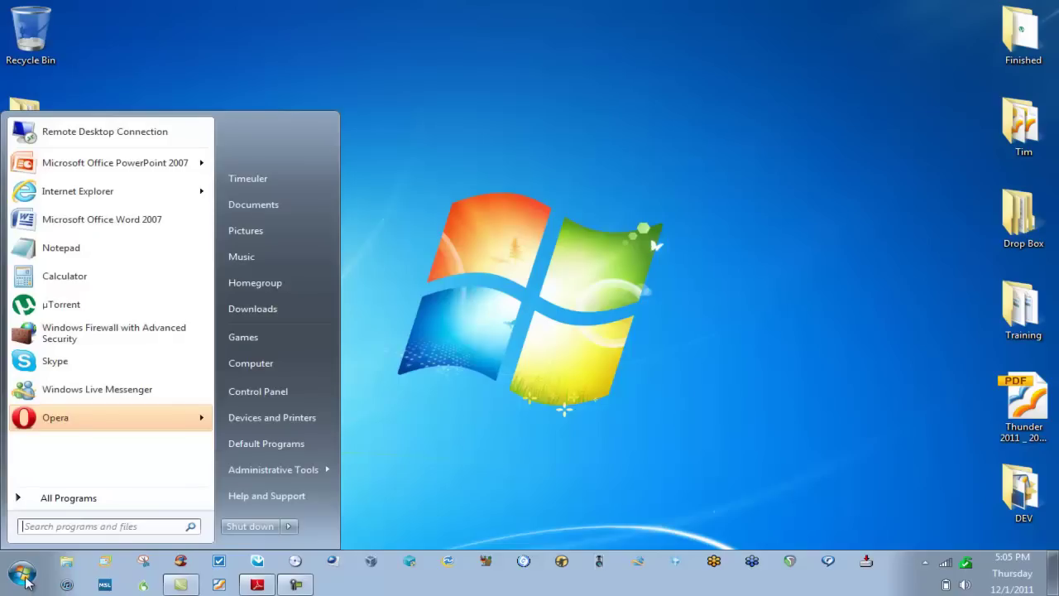
click(282, 396)
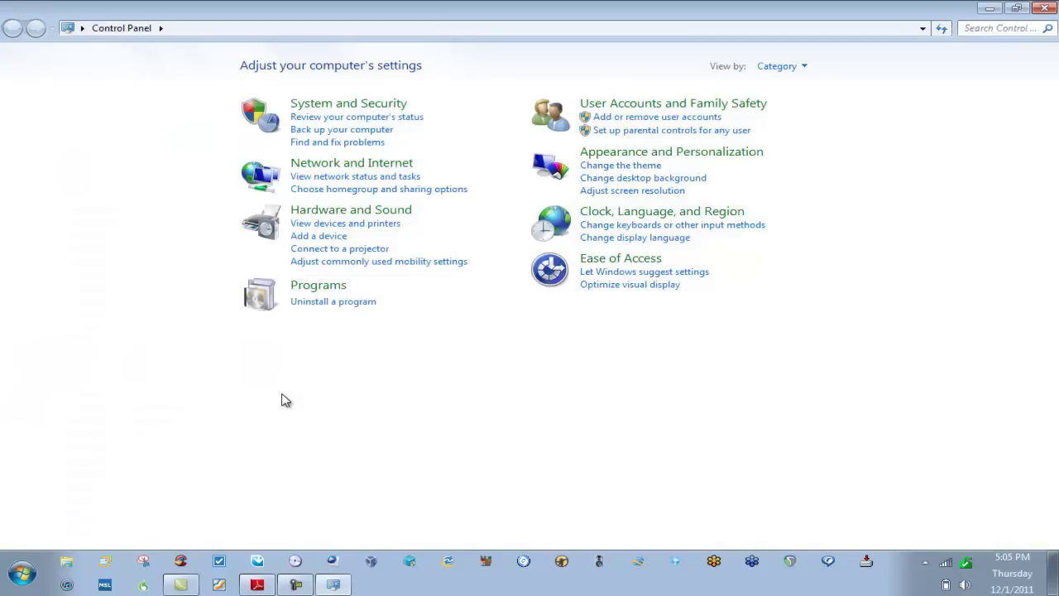
click(397, 111)
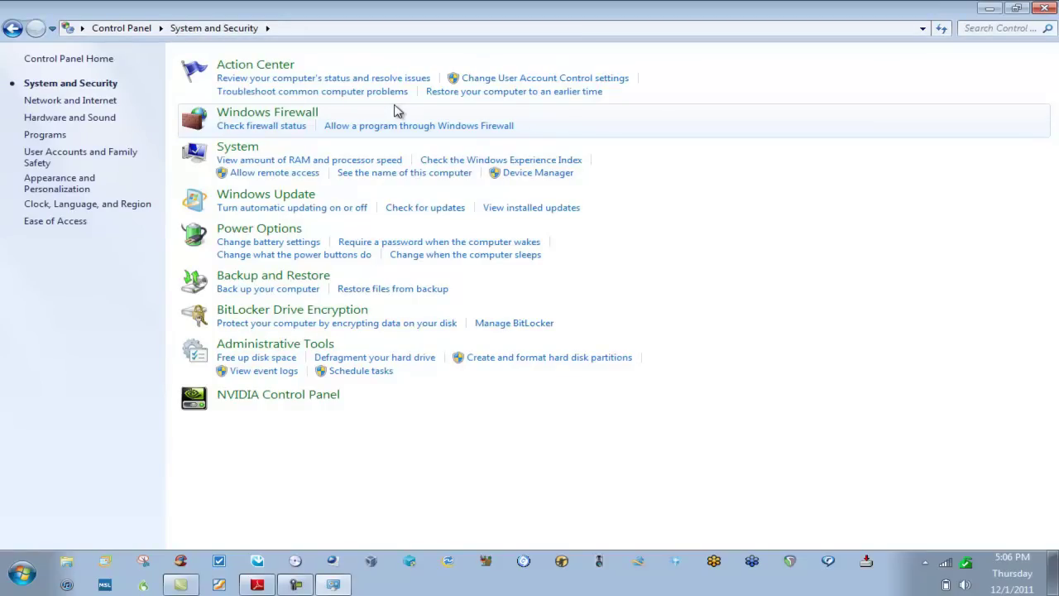
click(289, 66)
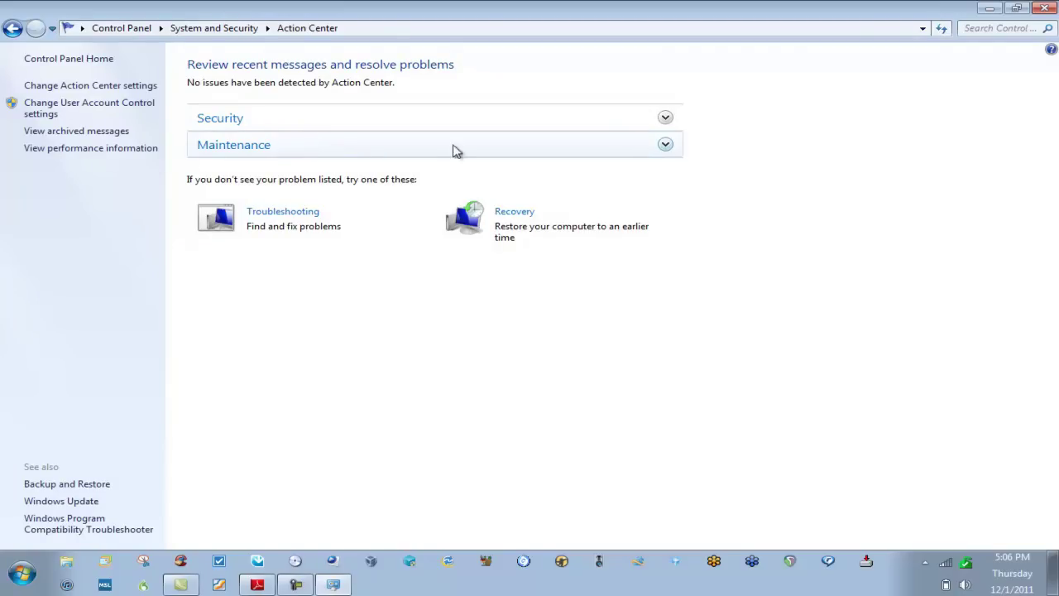
click(666, 146)
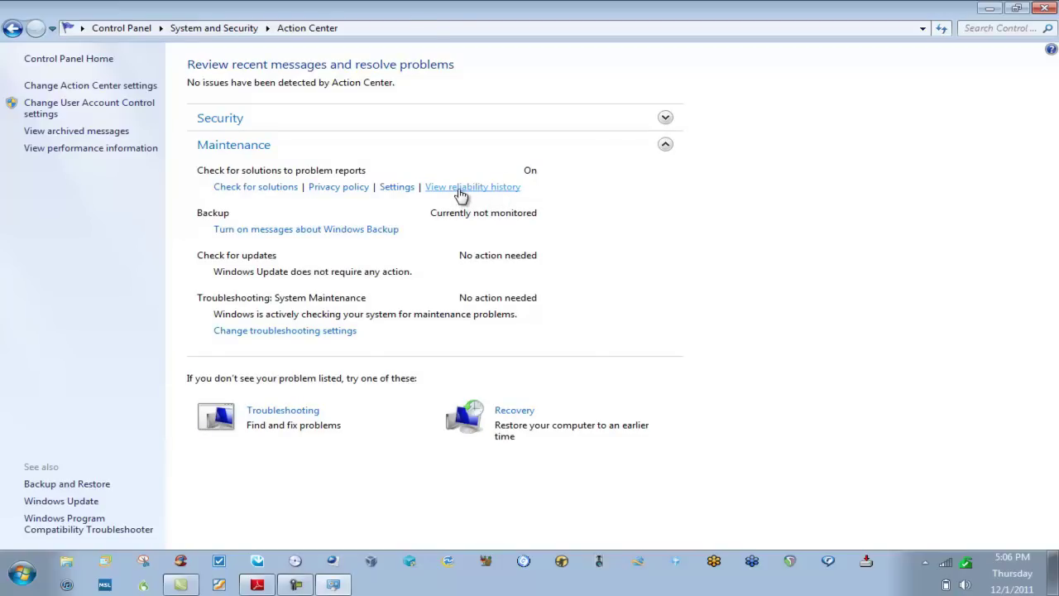
click(461, 188)
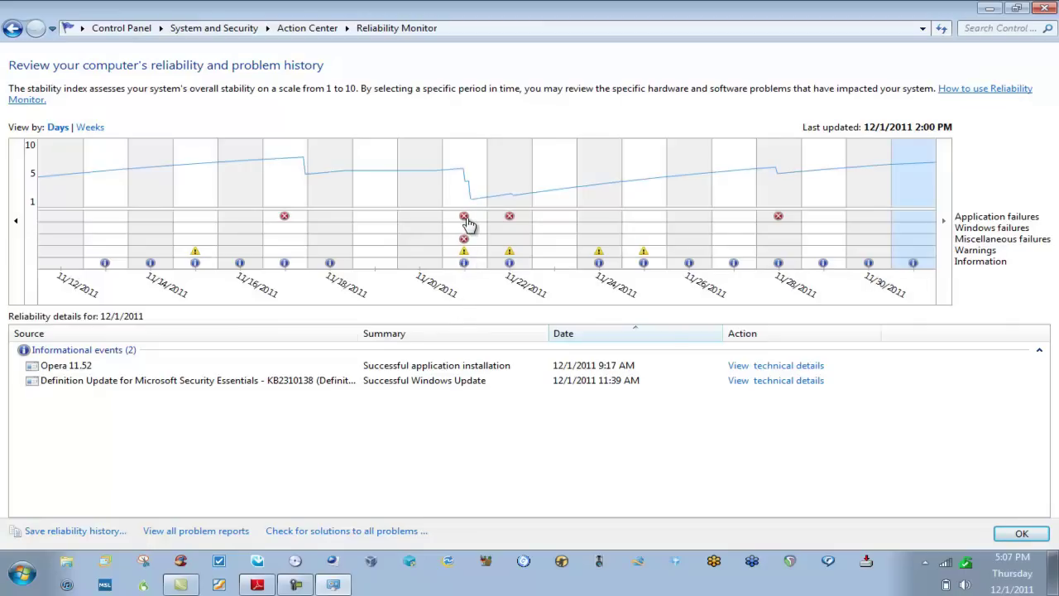
Examine the reliability details for 11/21/2011, covering its critical events, warnings and informational events such as the Microsoft Security Essentials definition update.
click(465, 220)
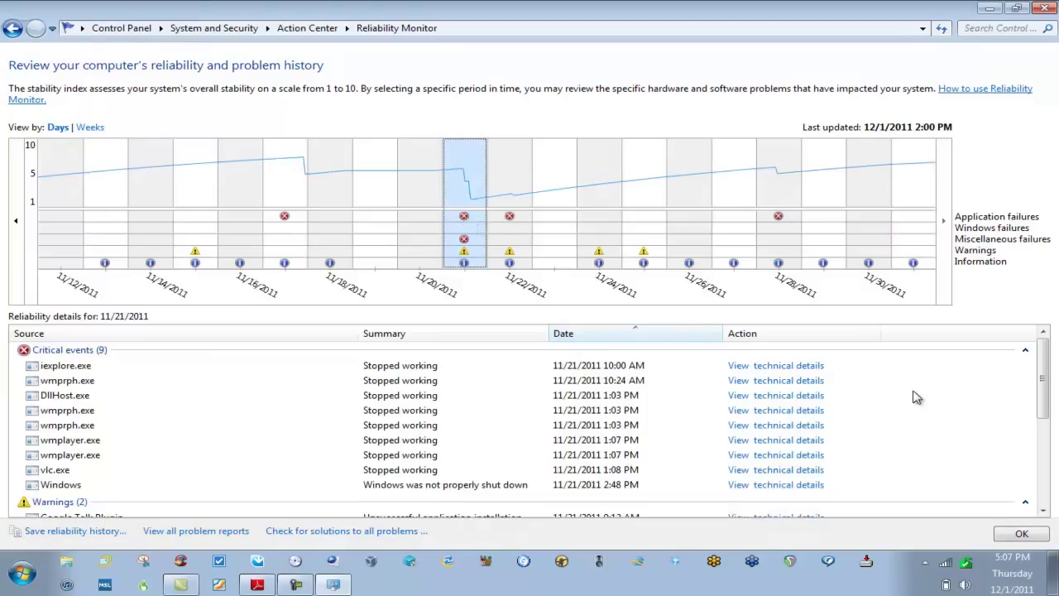
drag(1046, 381, 1047, 378)
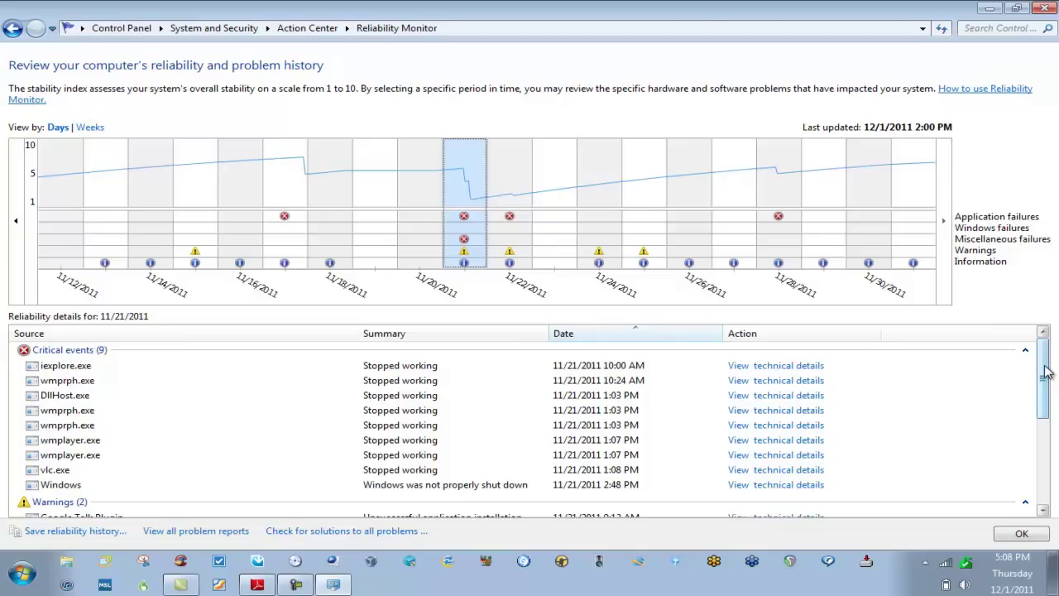
drag(1045, 372, 1054, 449)
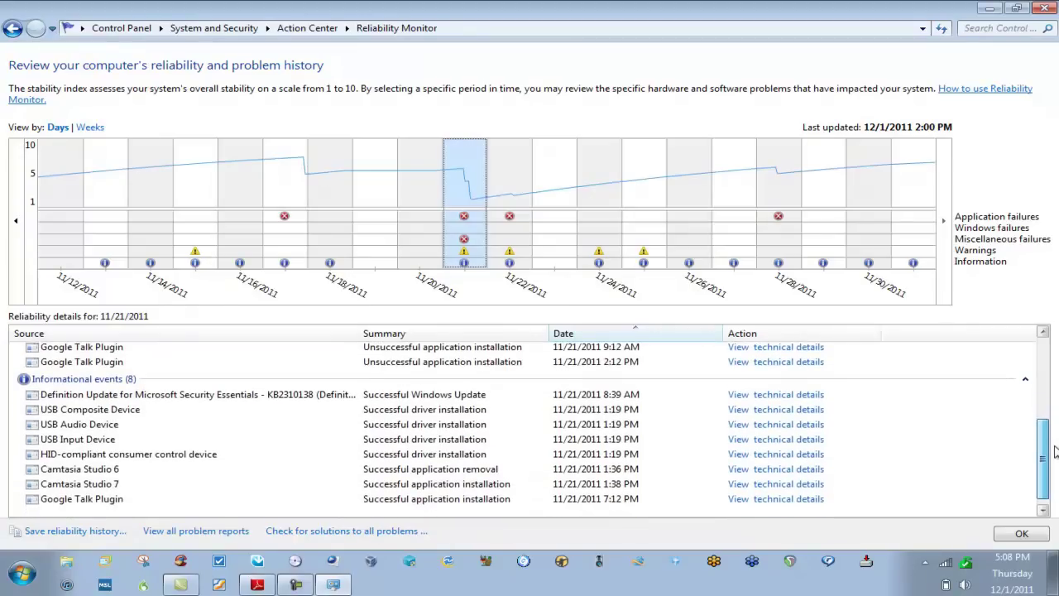
scroll(1054, 451, down, 1)
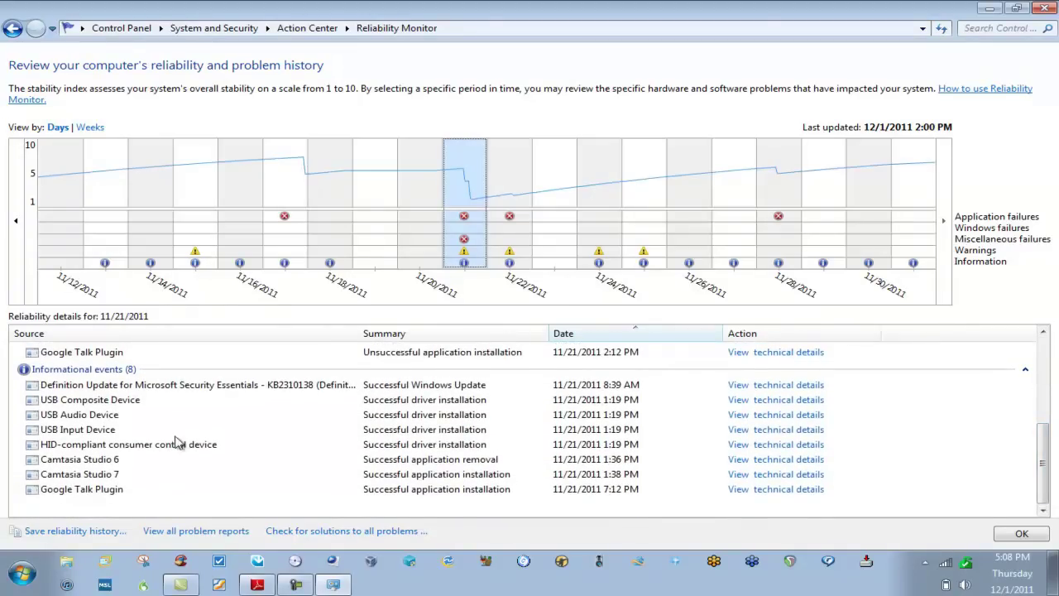
click(257, 389)
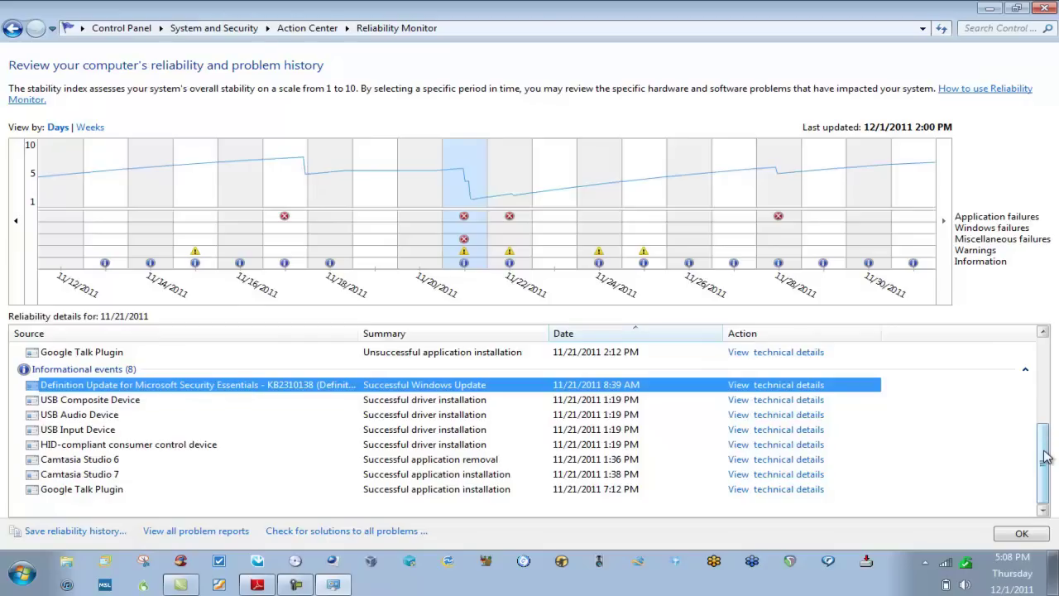
drag(1043, 451, 1047, 354)
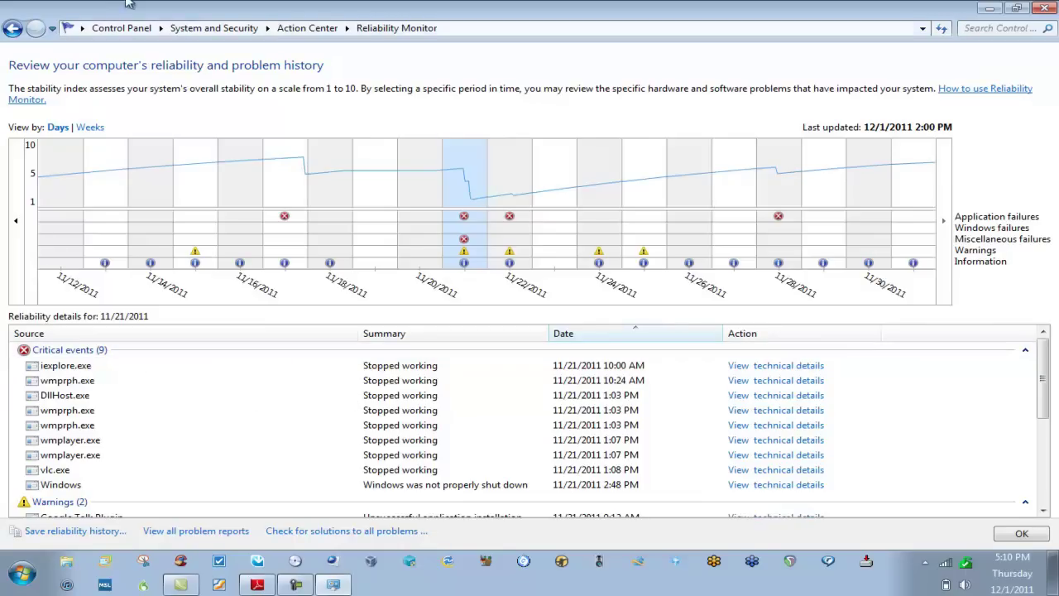
Return to the Action Center and check for solutions to problem reports, dismissing the result message.
click(13, 30)
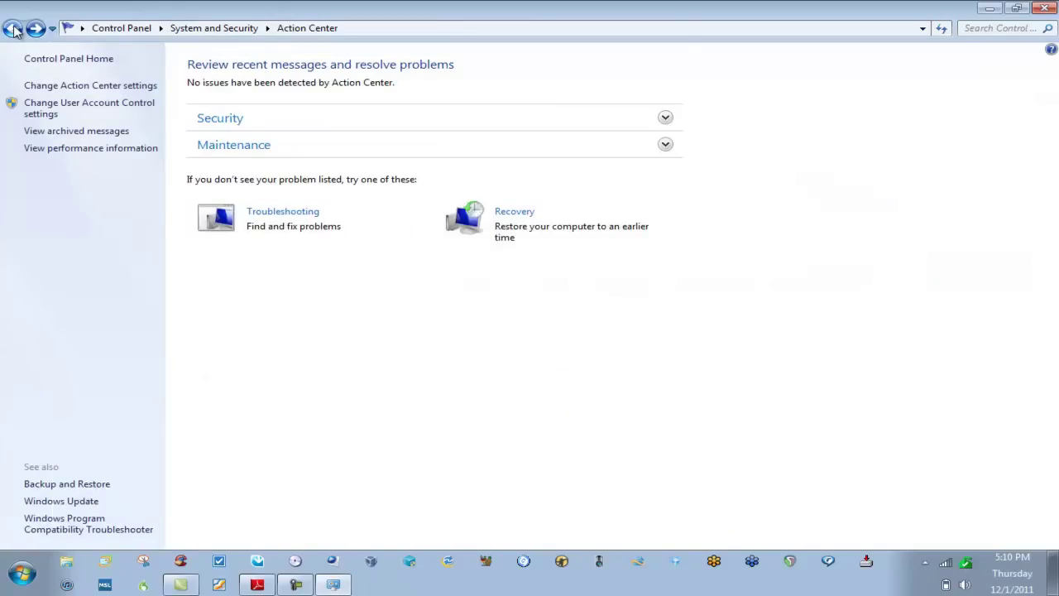
click(665, 146)
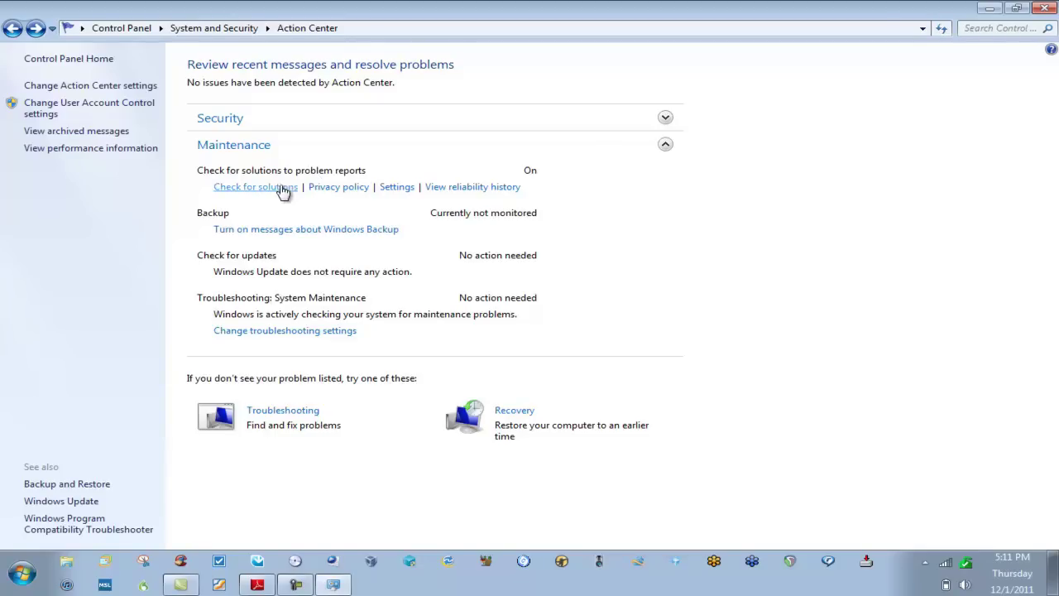
click(282, 190)
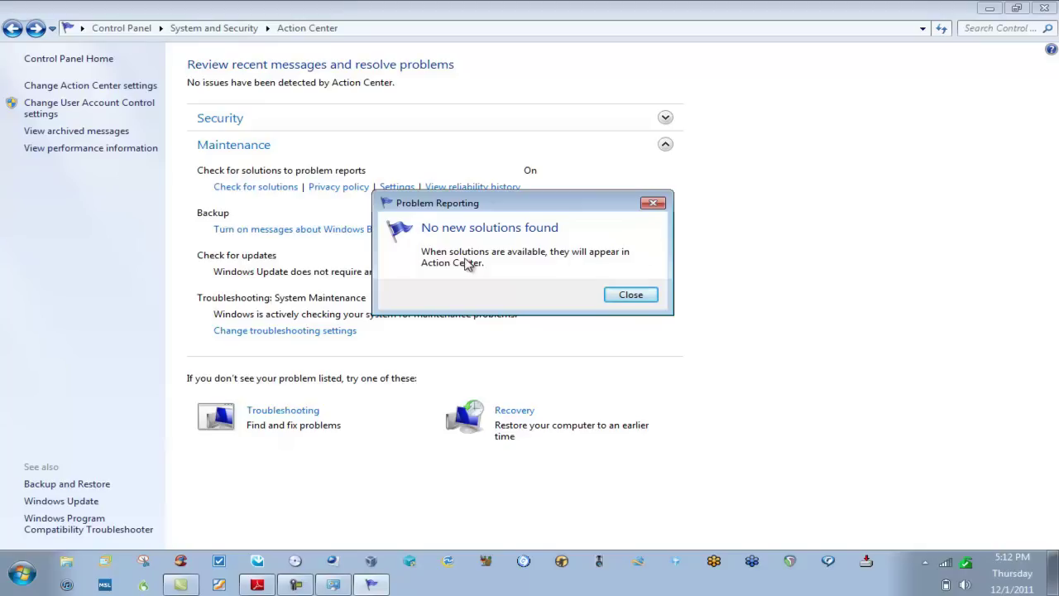
click(631, 295)
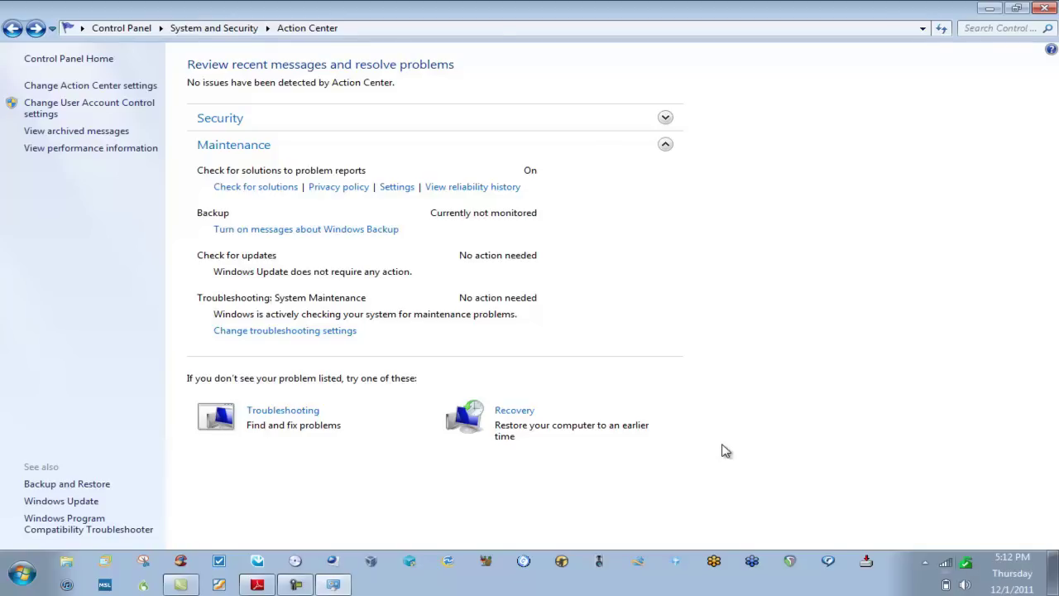
Try the recommended automatic solution check in the problem reporting settings and view the report settings for all users without changing them.
click(397, 187)
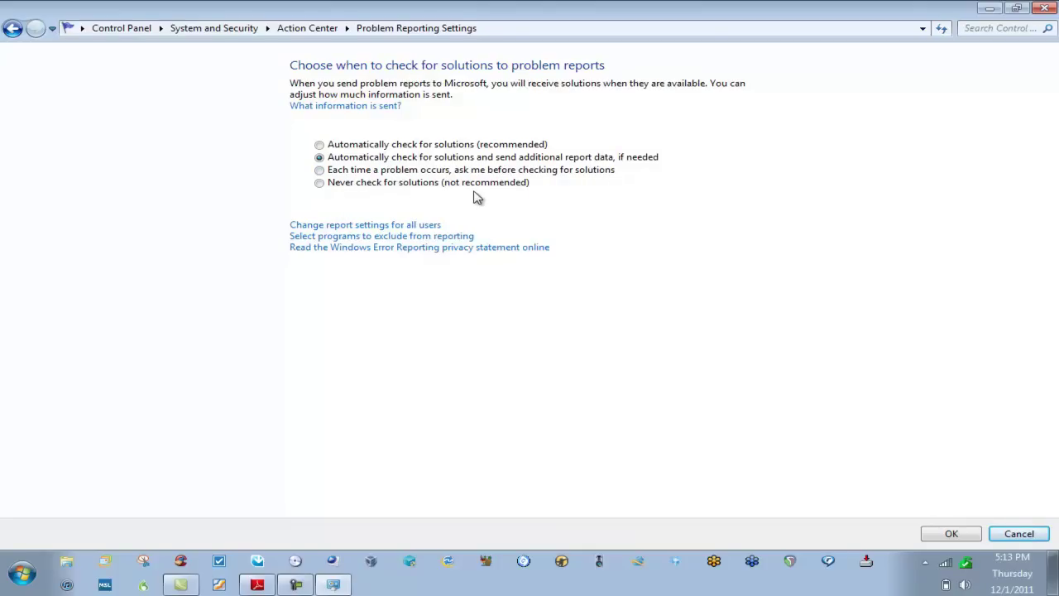
click(319, 144)
click(379, 230)
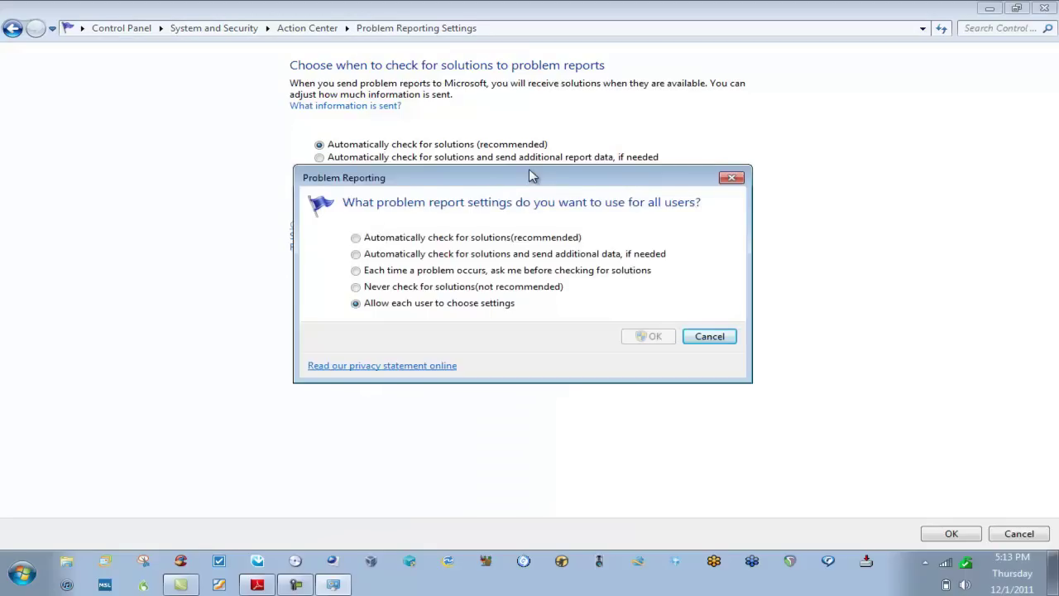
drag(531, 177, 511, 245)
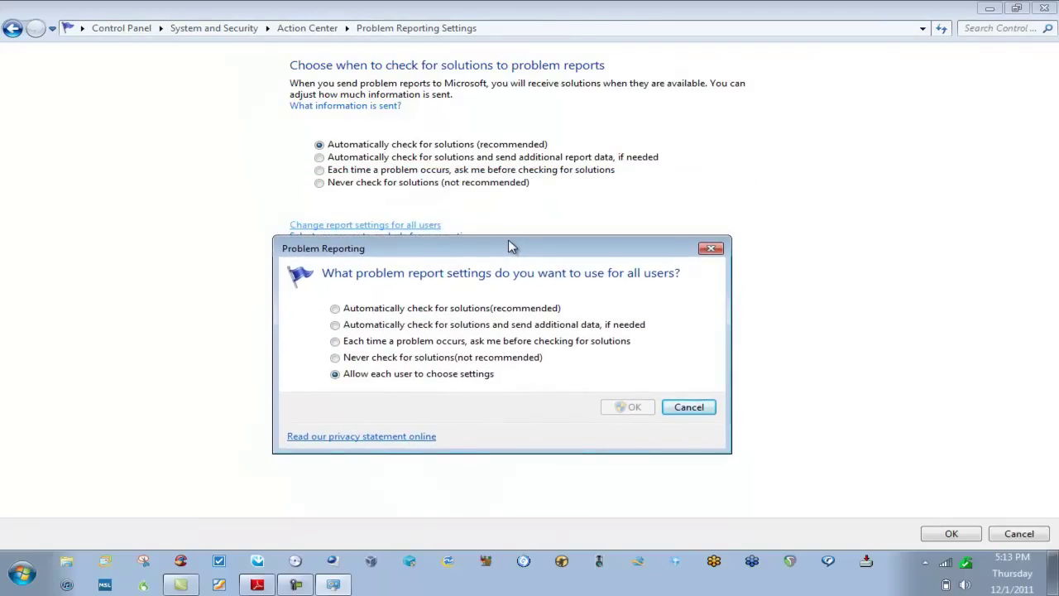
click(711, 250)
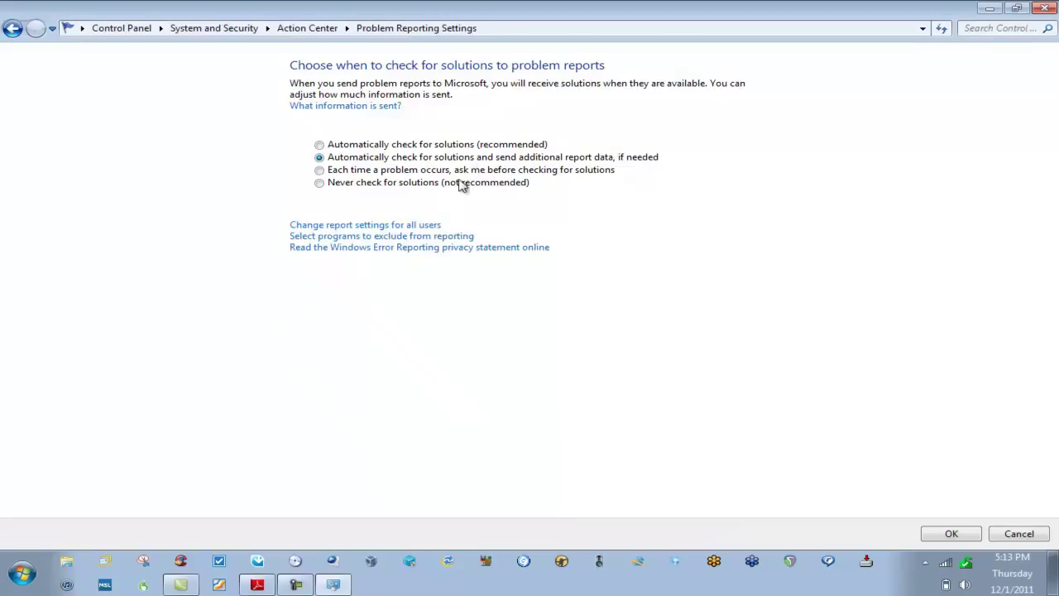
View the programs excluded from problem reporting and read the help on what information is sent and how to view report details.
click(426, 238)
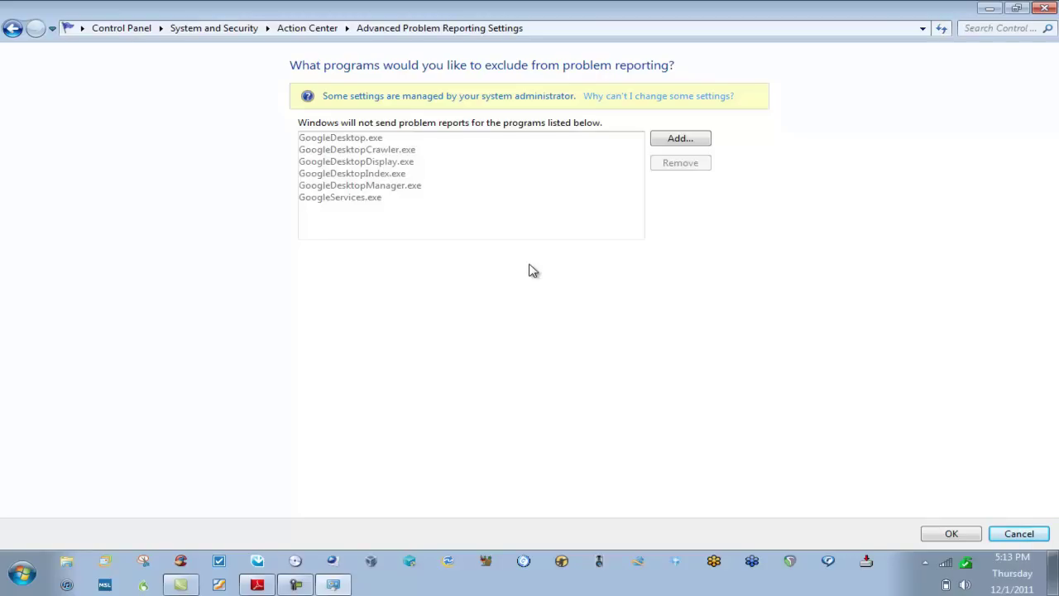
click(14, 29)
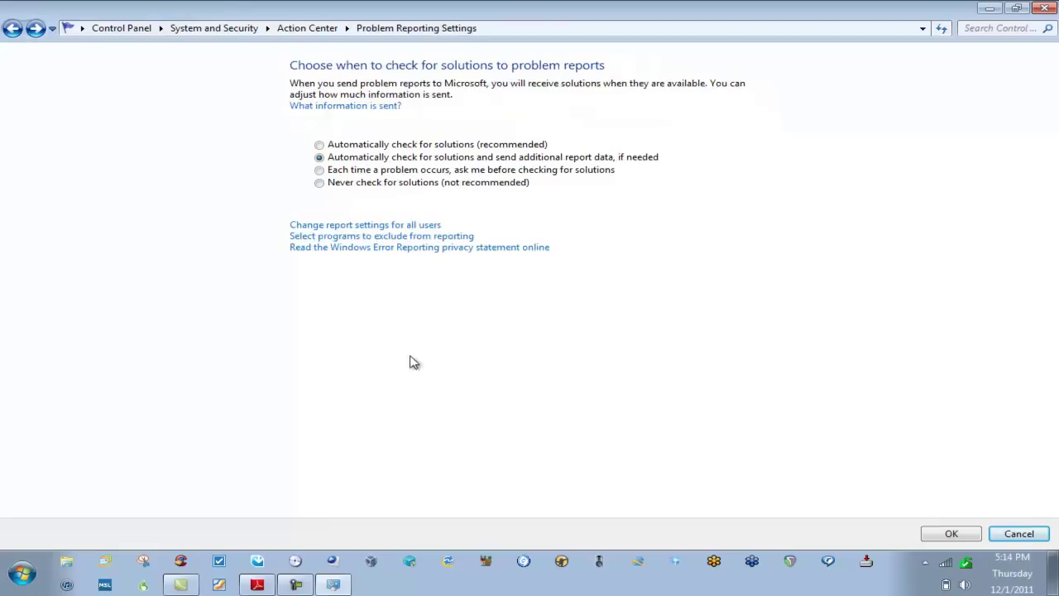
click(343, 107)
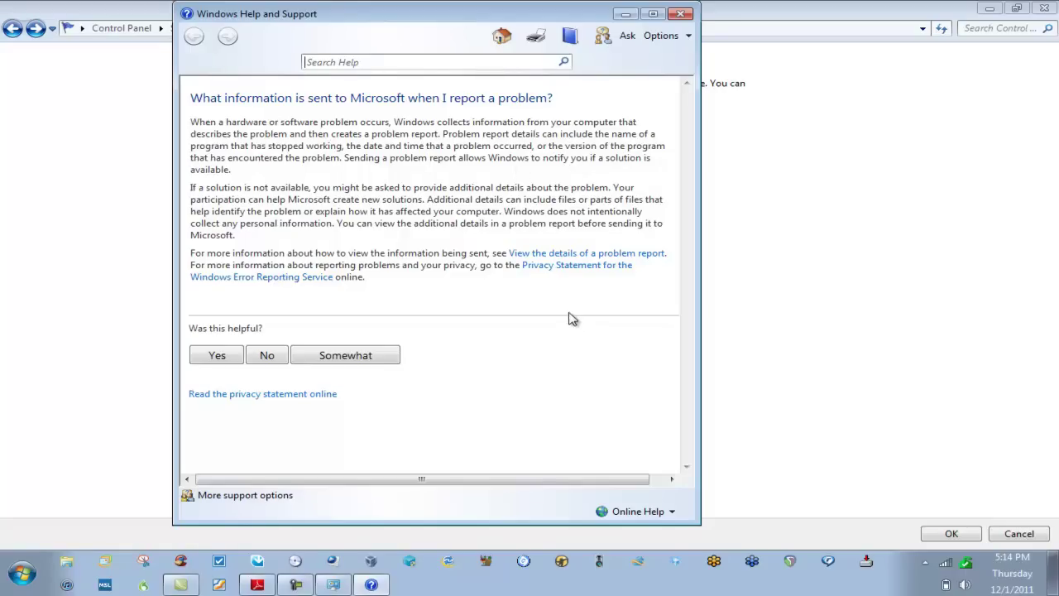
click(583, 254)
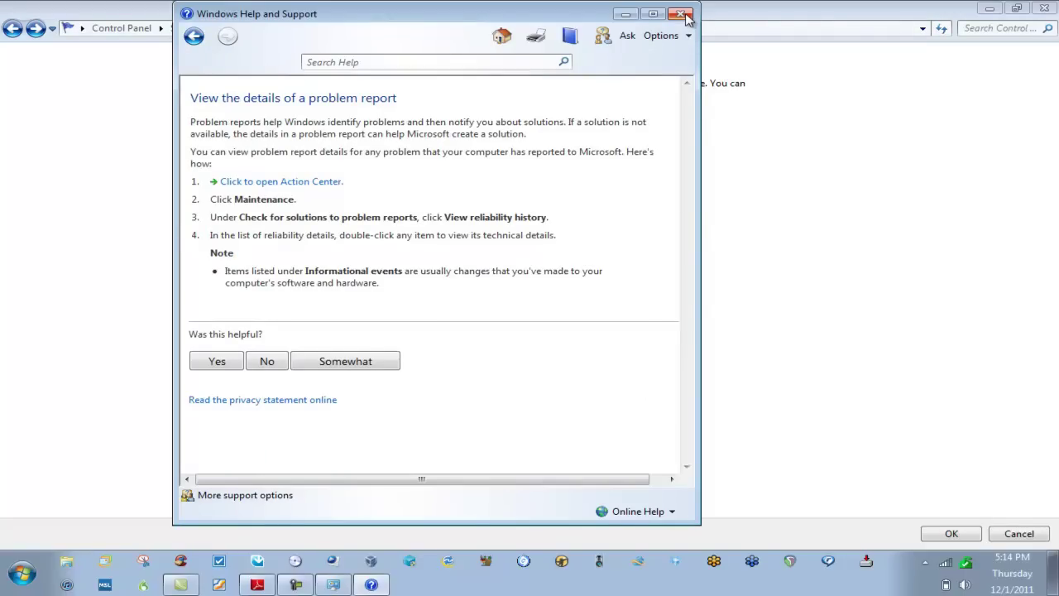
click(680, 14)
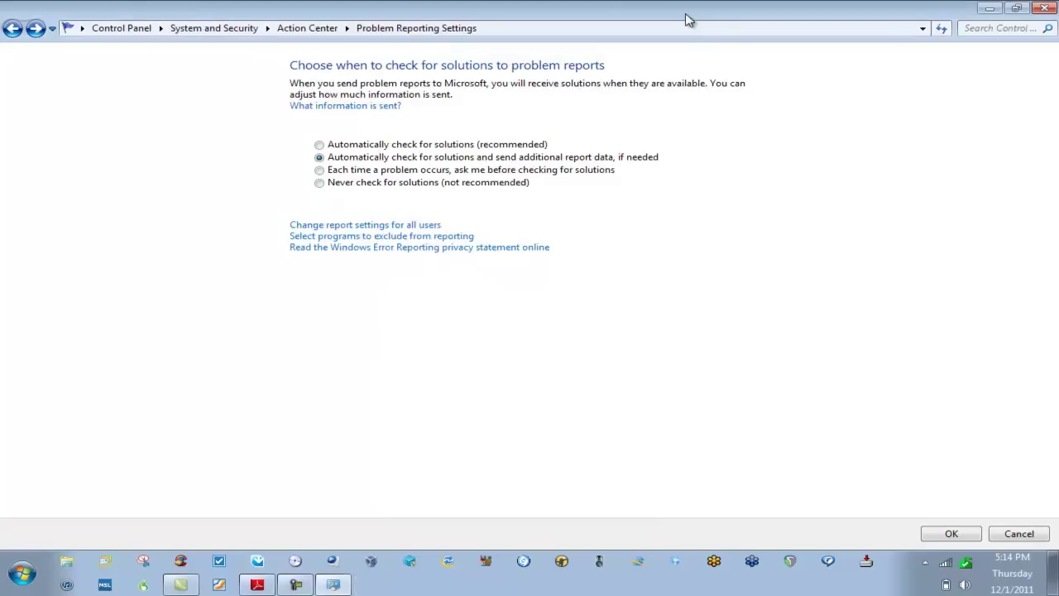
Go back to the Action Center, expand its Maintenance section and close the window.
click(12, 29)
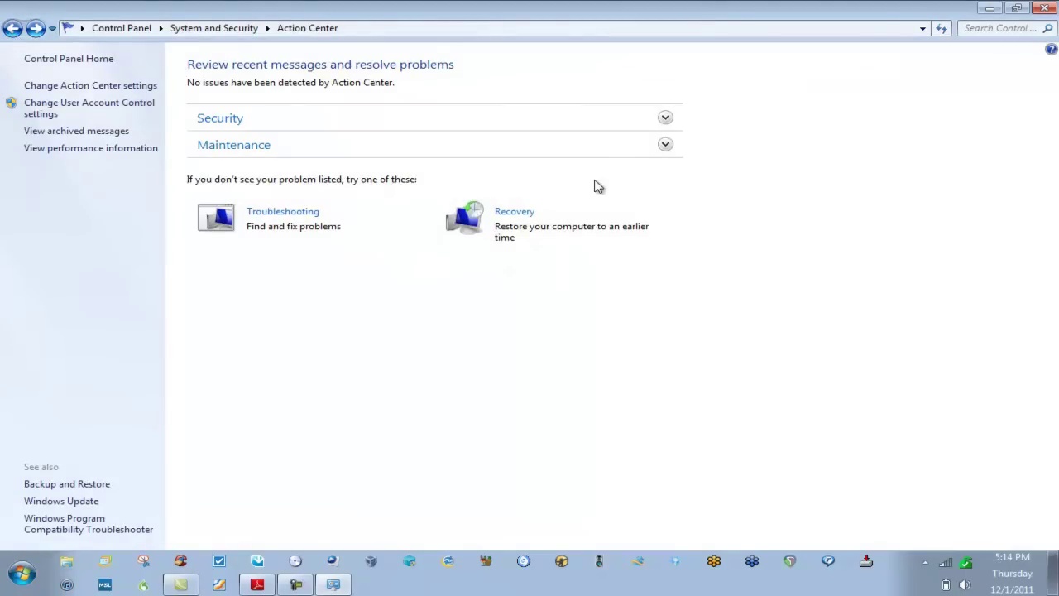
click(666, 149)
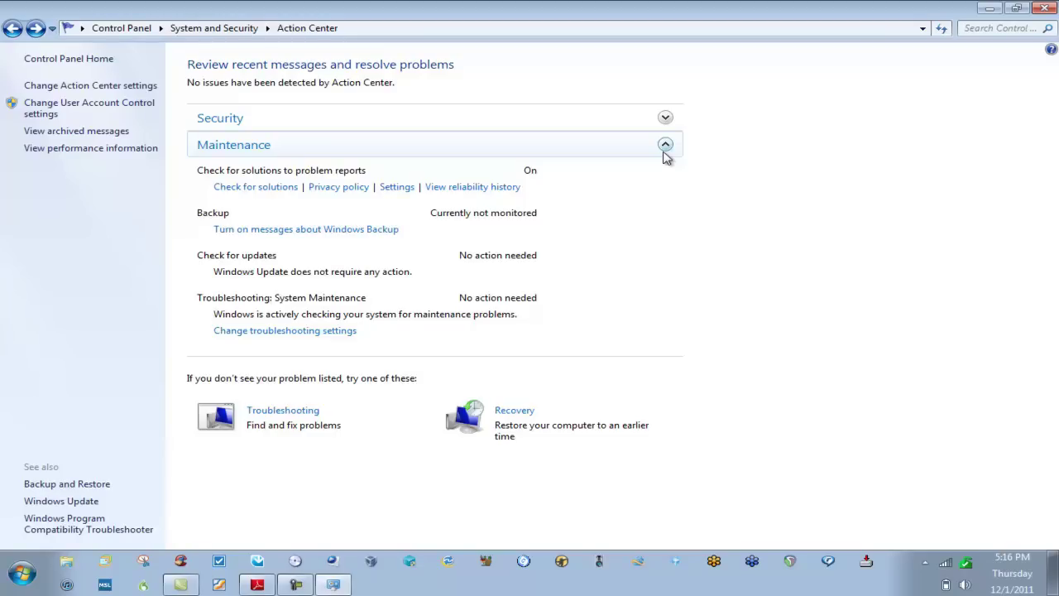
click(1045, 8)
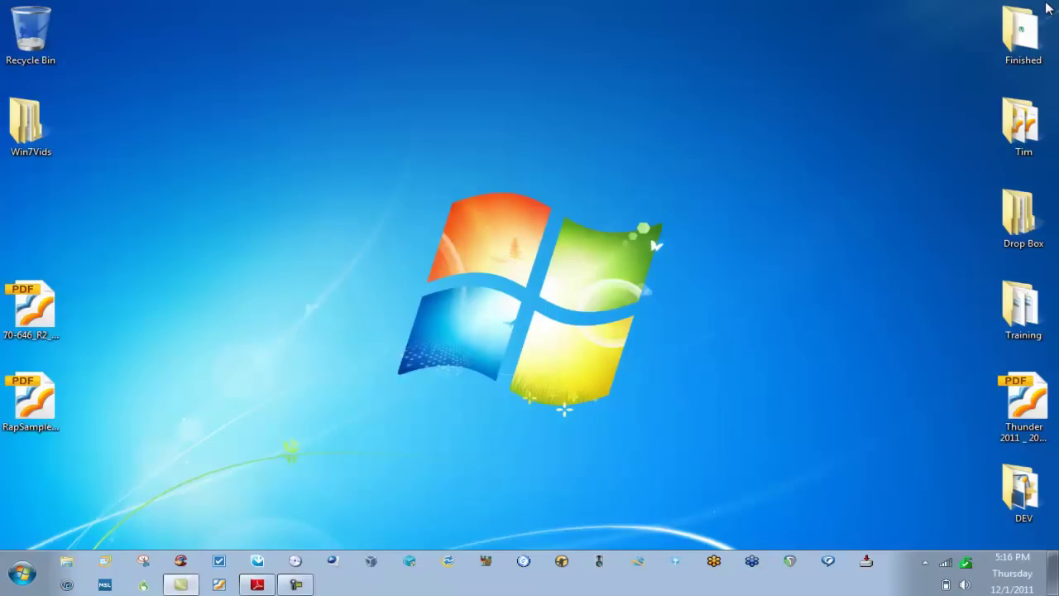